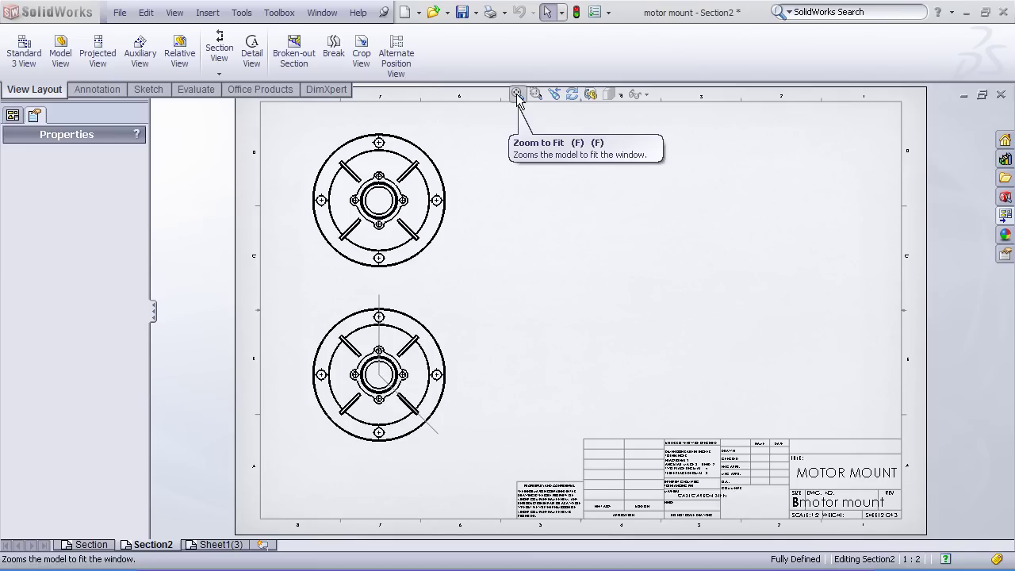
Zoom in on the upper circular front view of the motor mount with Zoom to Area
left_click(536, 95)
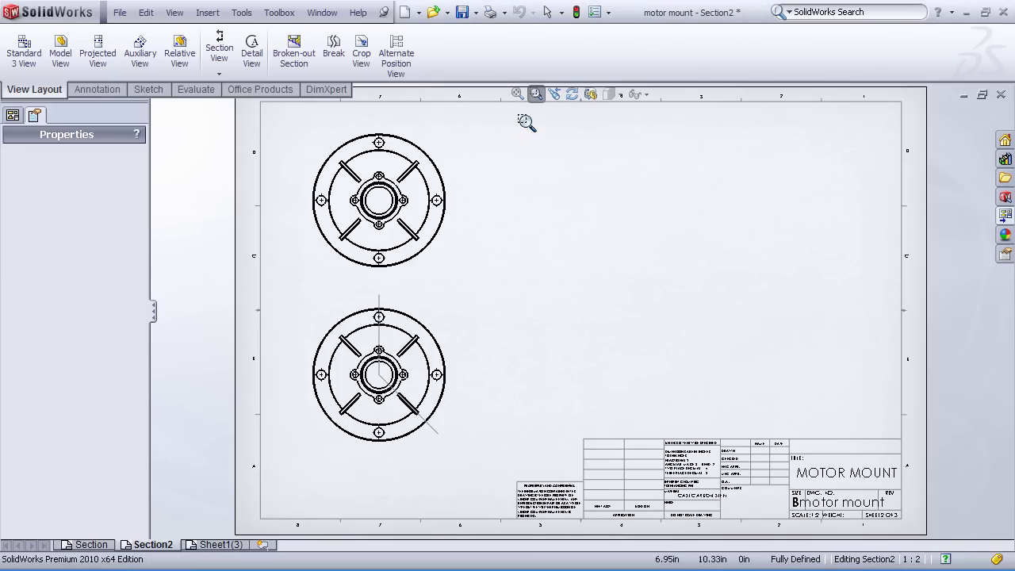
mouse_move(293, 133)
left_mouse_down()
mouse_move(452, 273)
mouse_move(512, 303)
left_mouse_up()
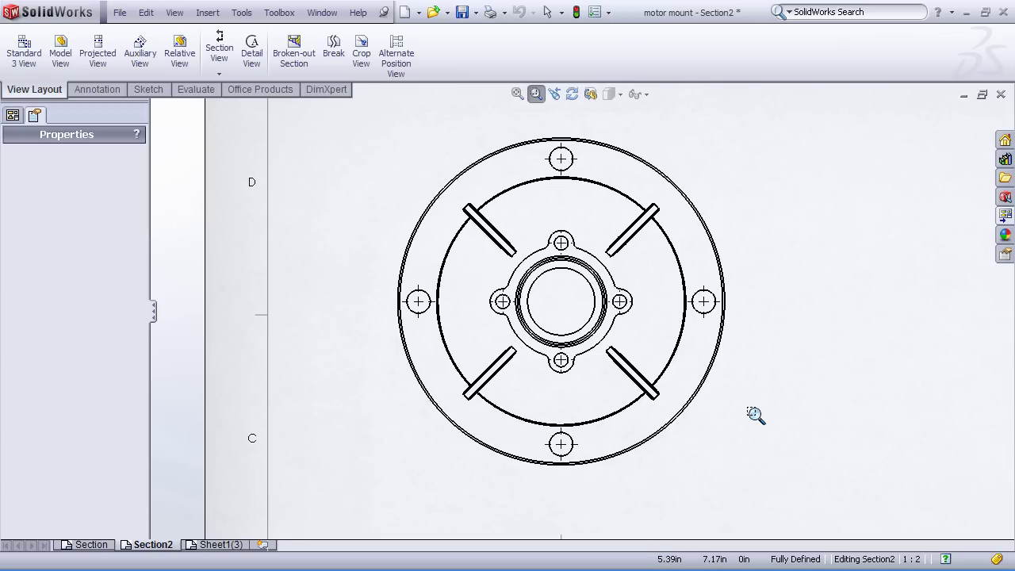
key("Escape")
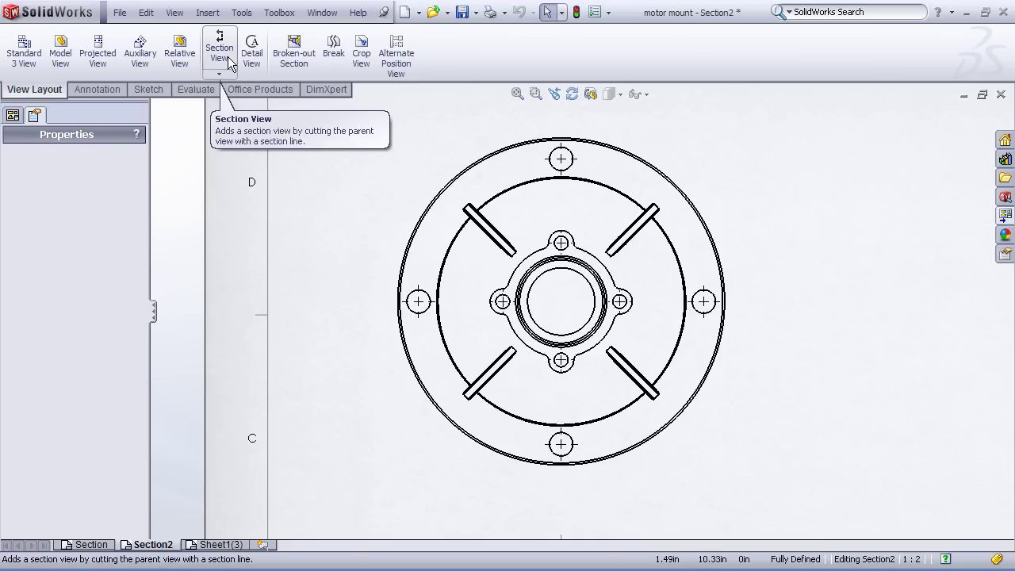
On the upper view, sketch a line from the rim top to centre, then diagonally past the lower-right slot
left_click(416, 151)
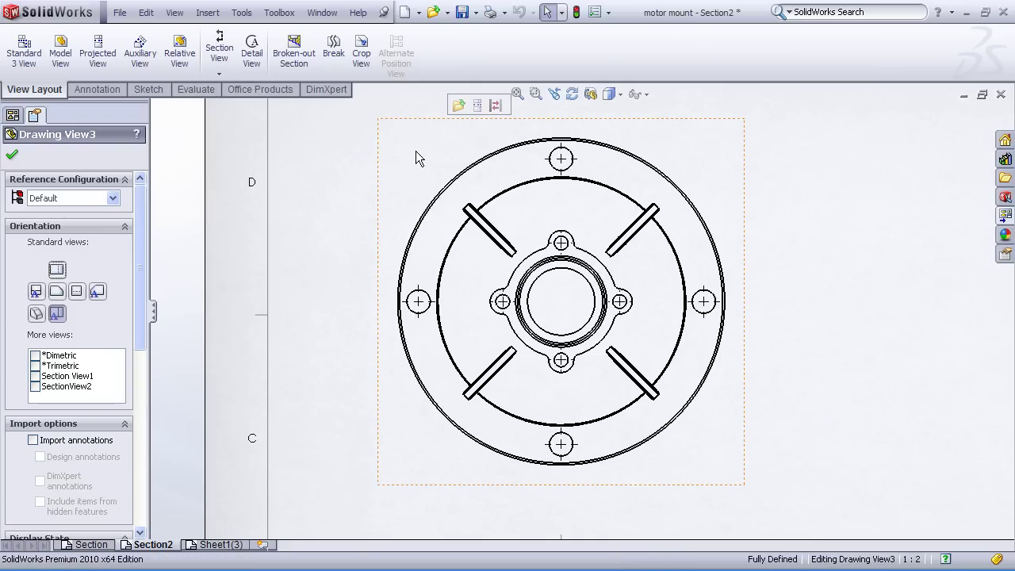
left_click(152, 88)
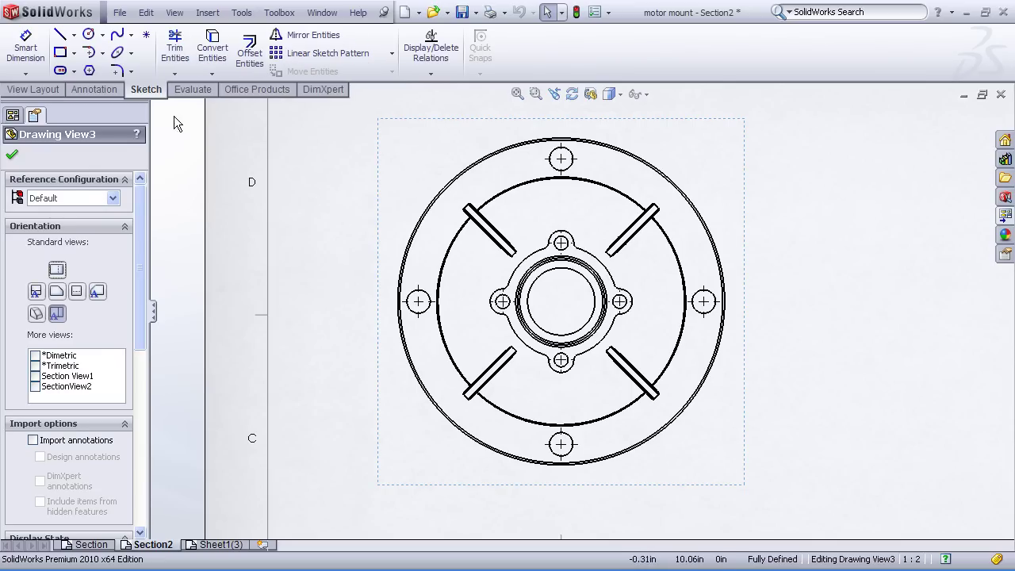
left_click(61, 37)
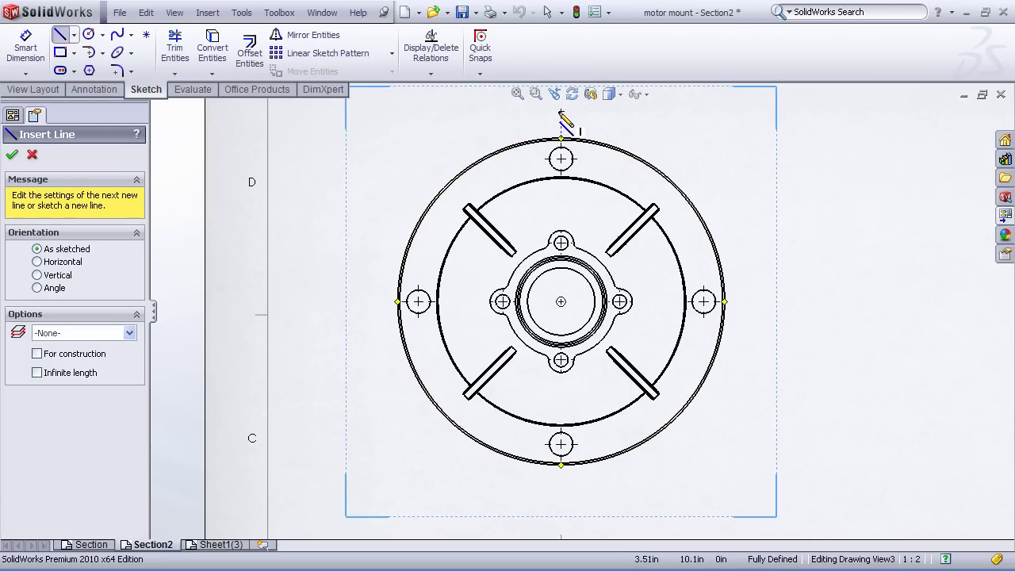
left_click(562, 138)
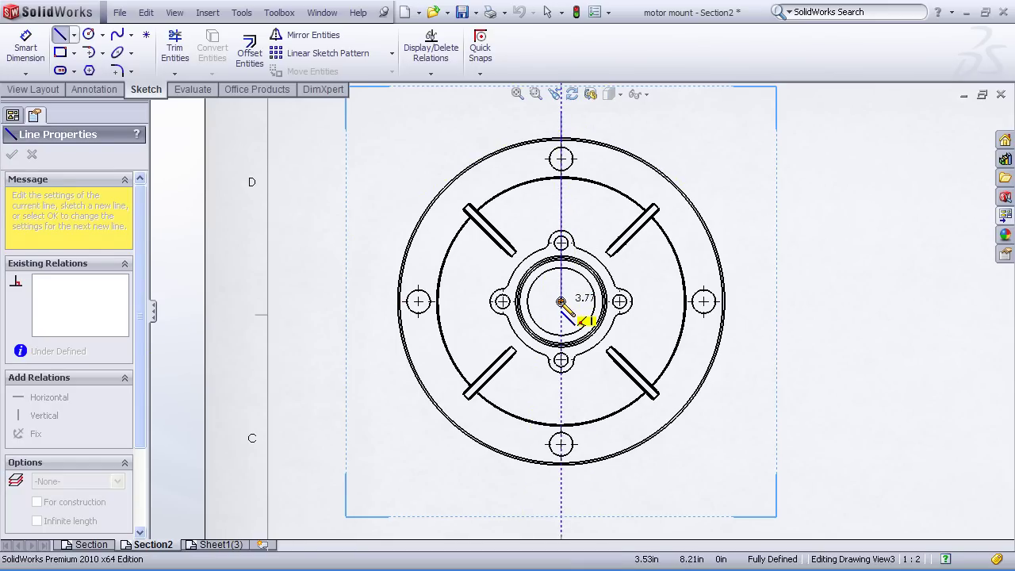
left_click(562, 302)
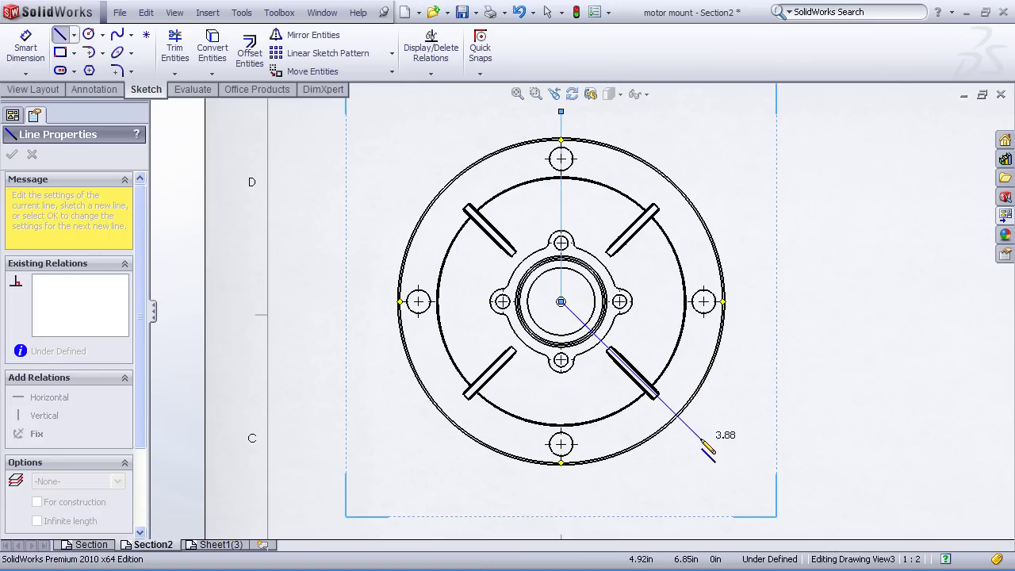
left_click(746, 484)
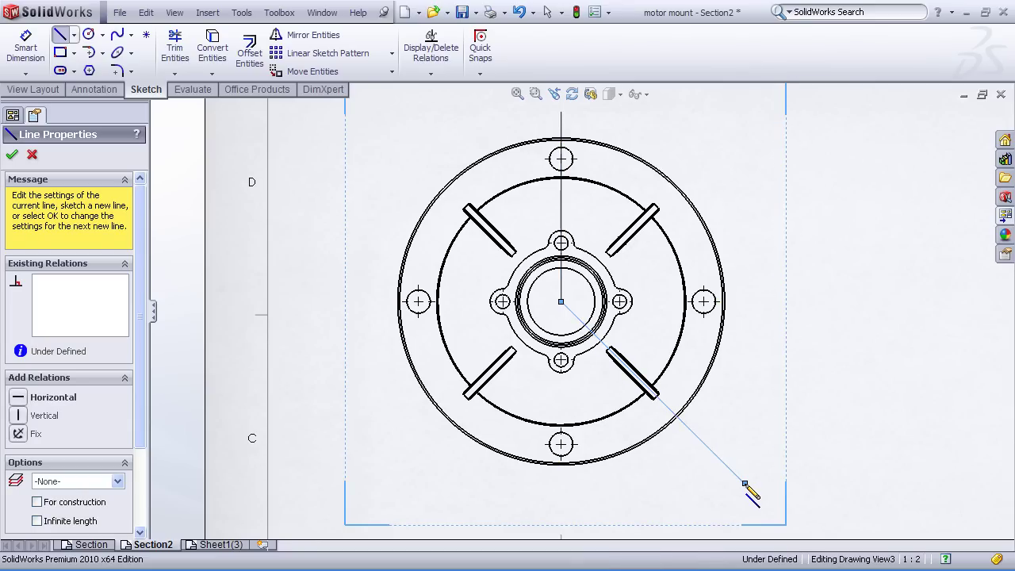
key("Escape")
scroll(672, 370, "down", 1)
scroll(673, 370, "down", 3)
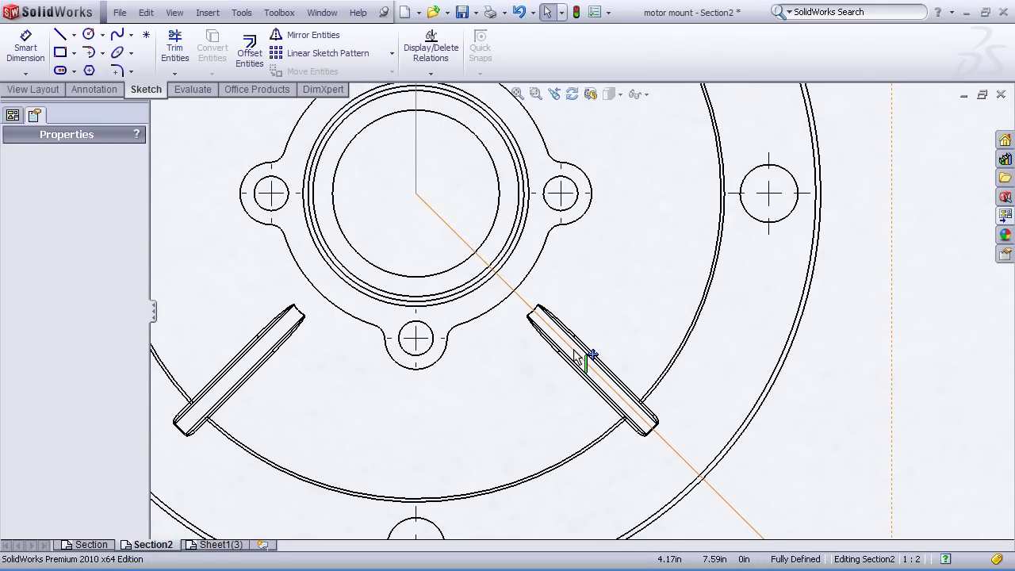
Add a Parallel relation between the diagonal sketch line and the lower-right slot edge, then zoom out
left_click(574, 349)
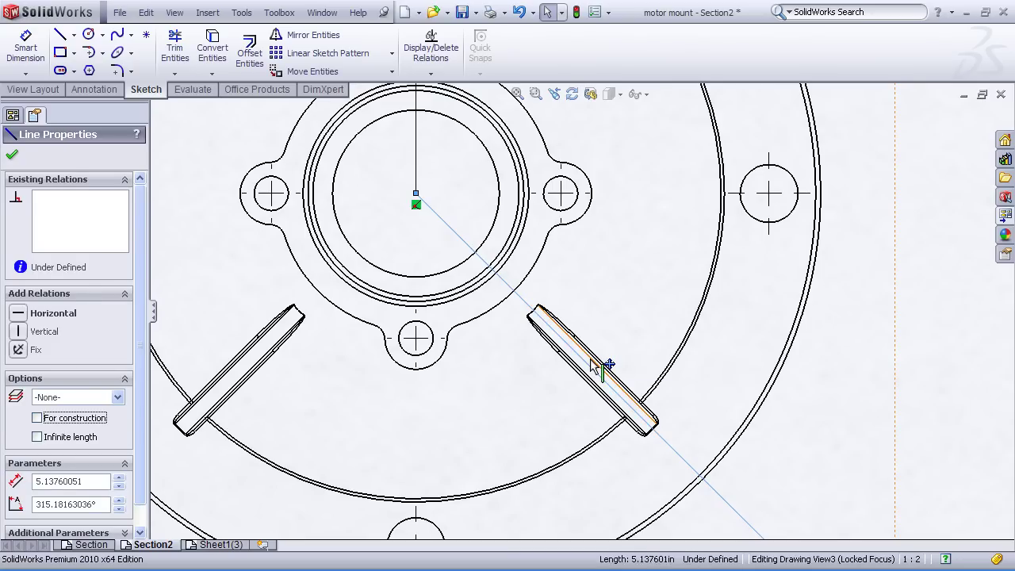
left_click(591, 365, "ctrl")
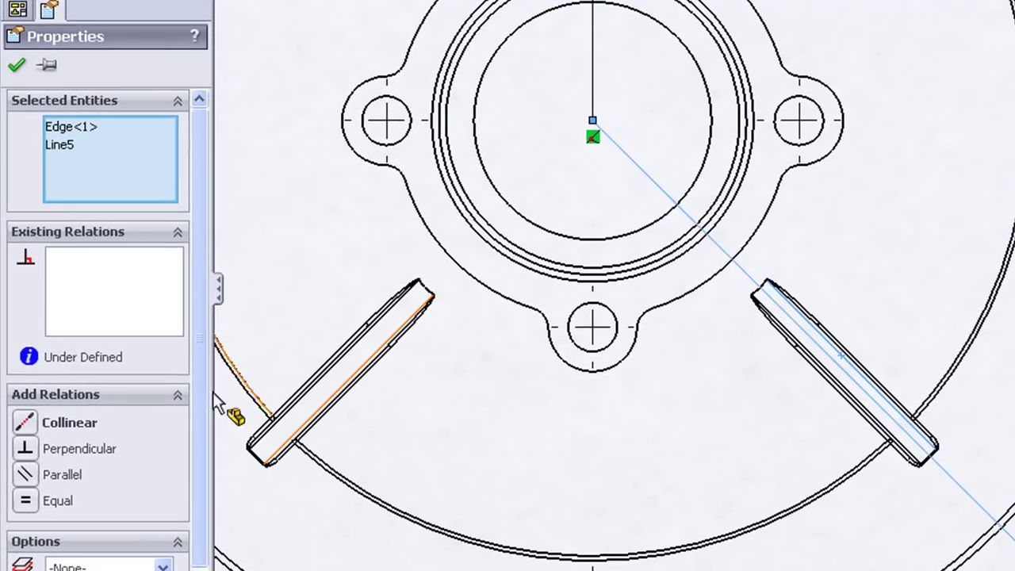
left_click(28, 474)
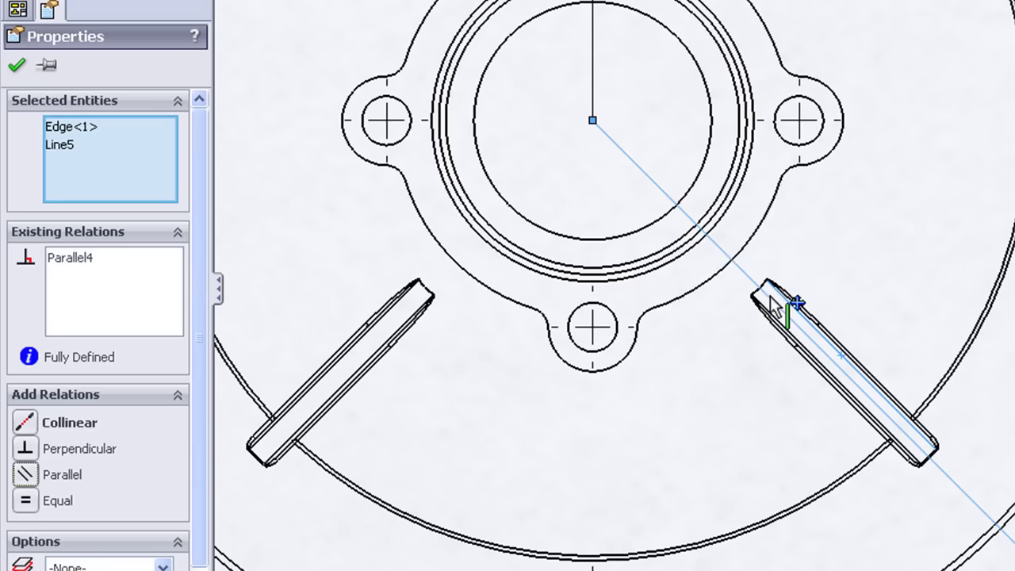
left_click(17, 66)
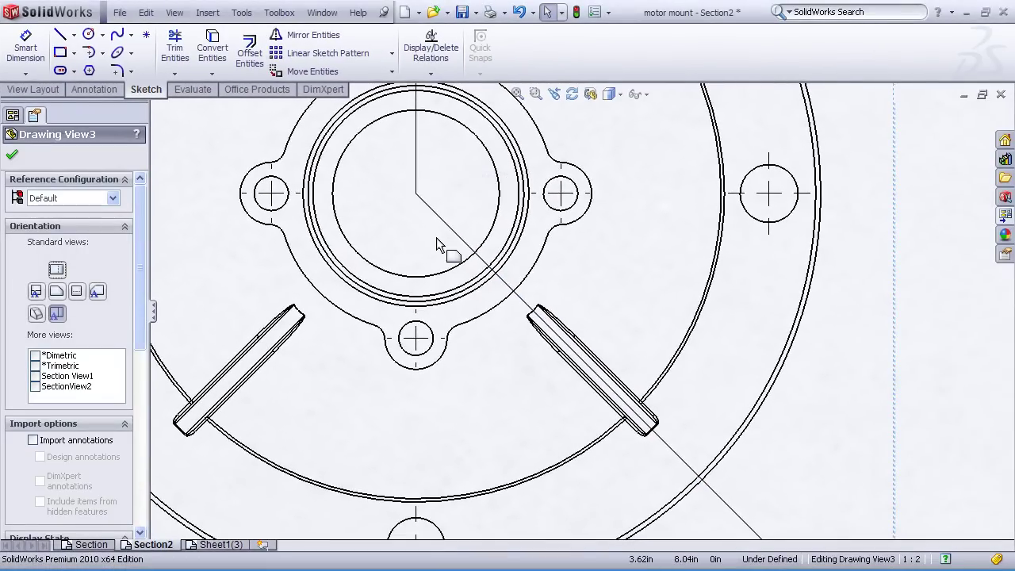
scroll(437, 243, "up", 3)
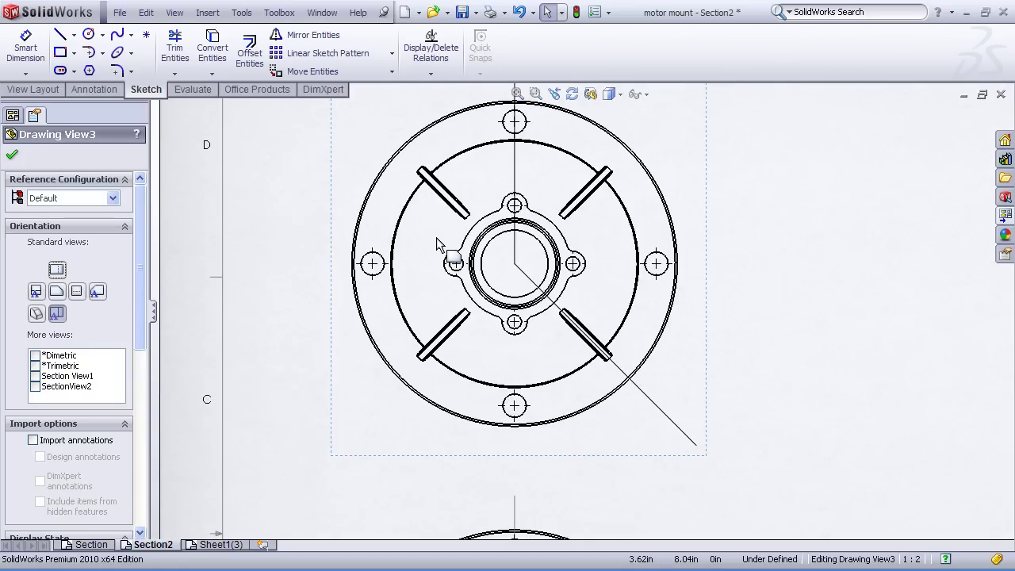
scroll(583, 311, "up", 1)
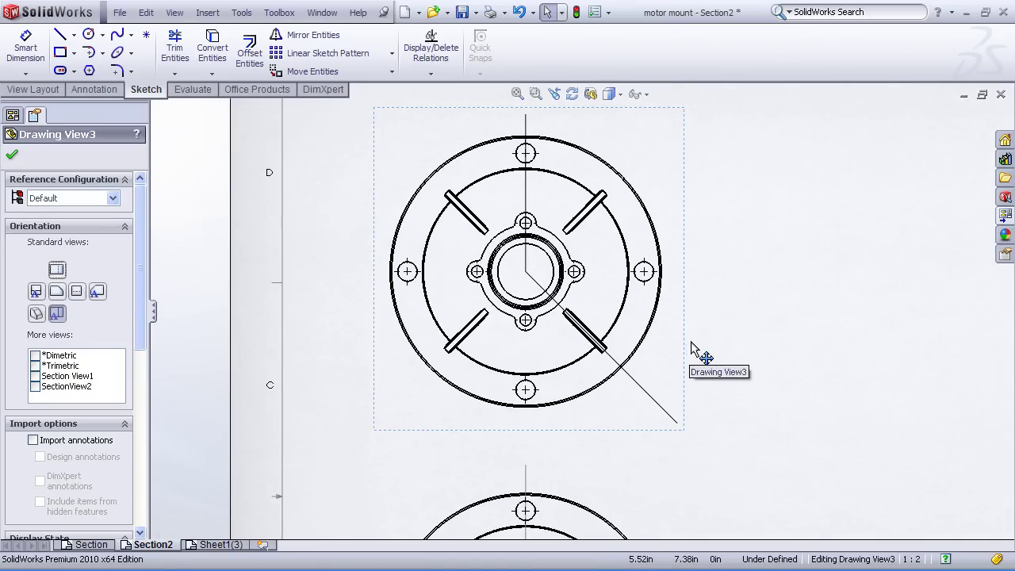
Create Section B-B from the sketched line and place it right of the upper front view
left_click(527, 188)
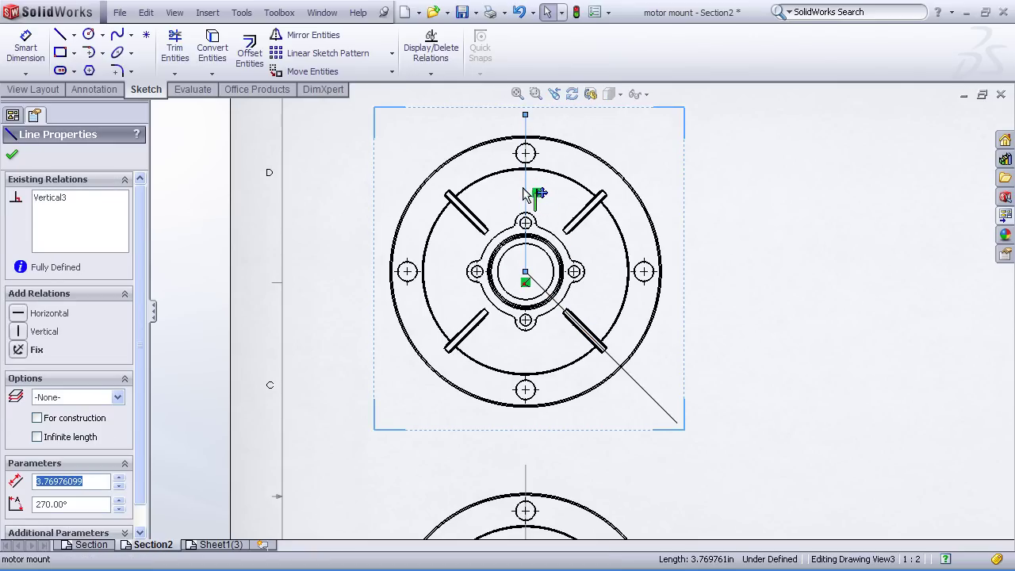
left_click(61, 90)
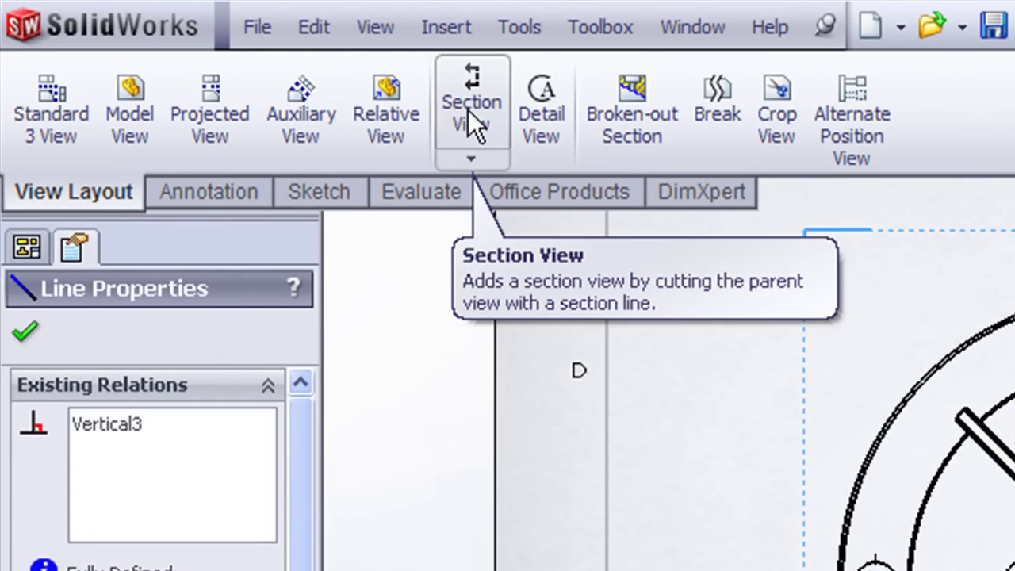
left_click(468, 109)
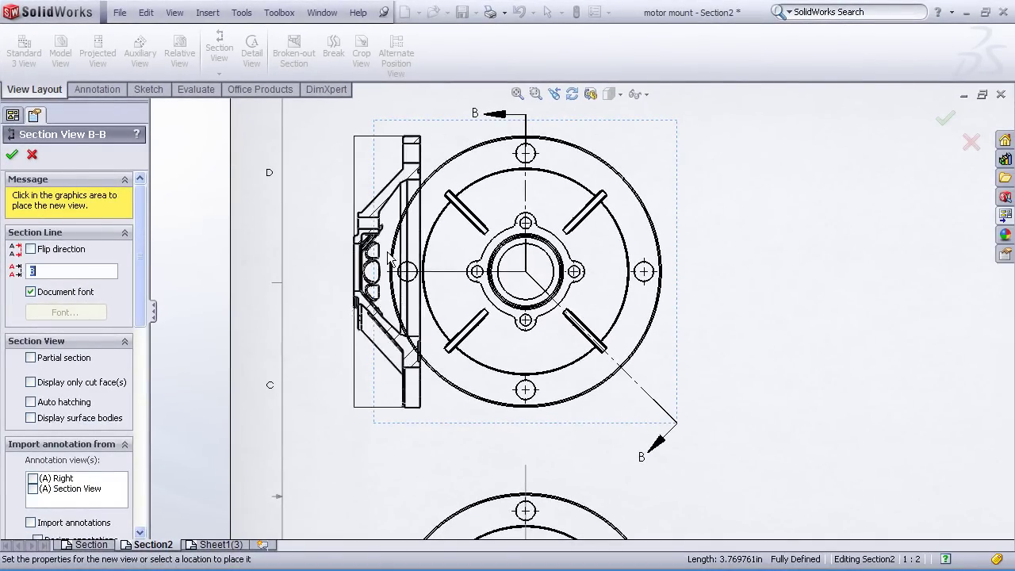
left_click(830, 272)
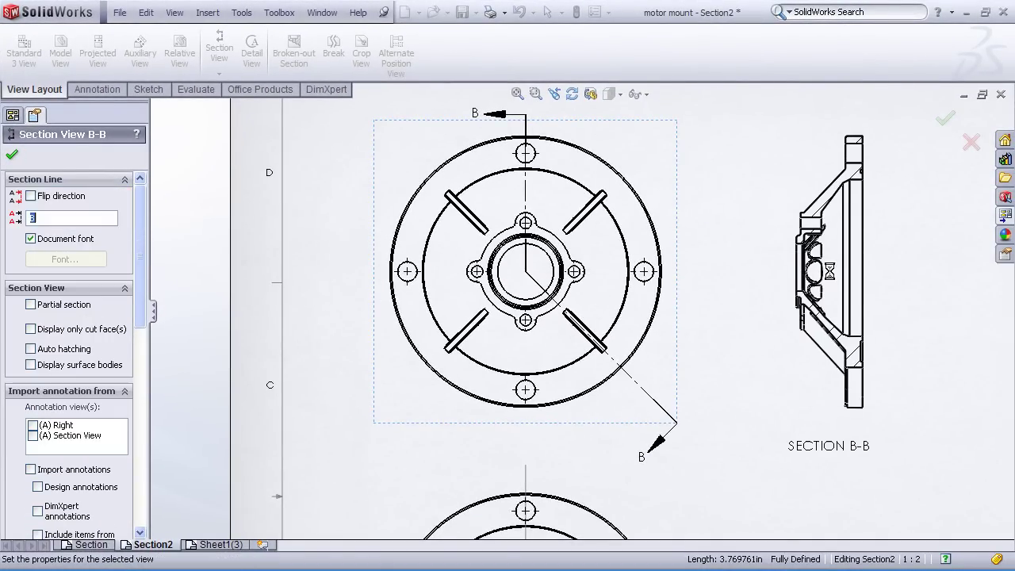
Replace Section B-B's material crosshatch with an ANSI32 hatch at scale 8
left_click(820, 204)
left_click(58, 373)
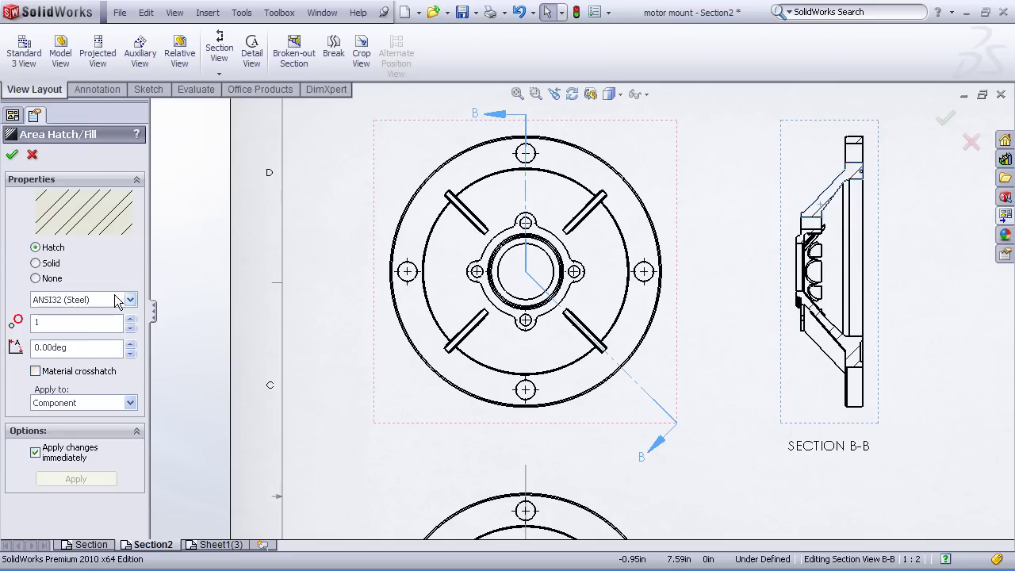
left_click(132, 318)
left_click(132, 318)
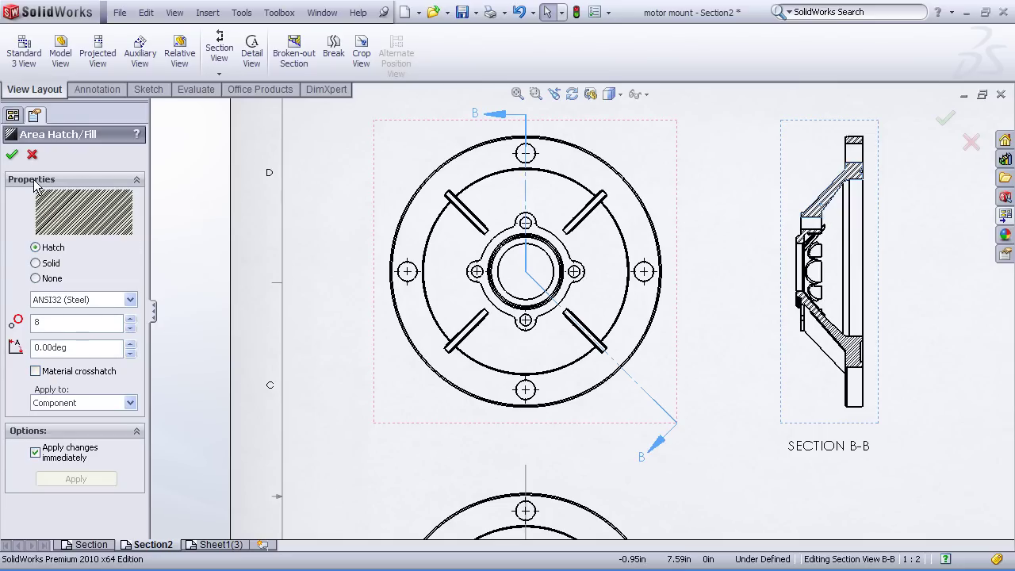
left_click(10, 156)
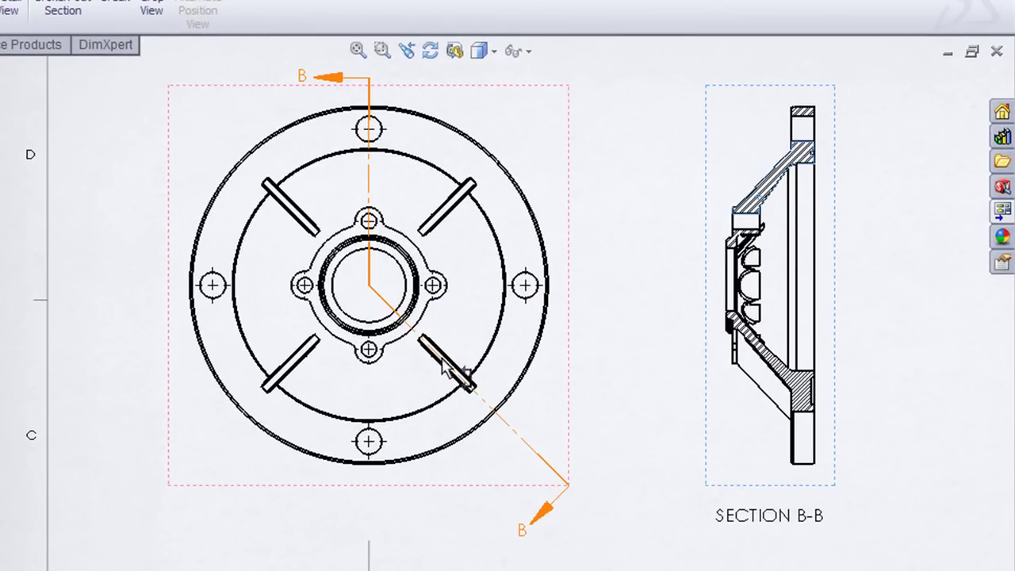
Zoom in to inspect the denser B-B hatch, then clear the selection
left_click(474, 396)
scroll(872, 420, "up", 2)
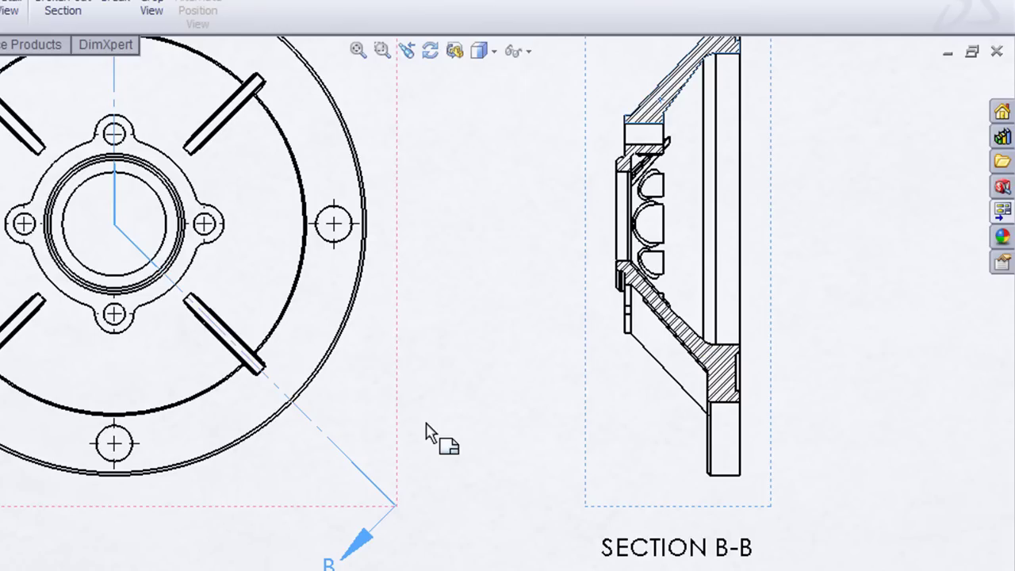
scroll(737, 385, "down", 1)
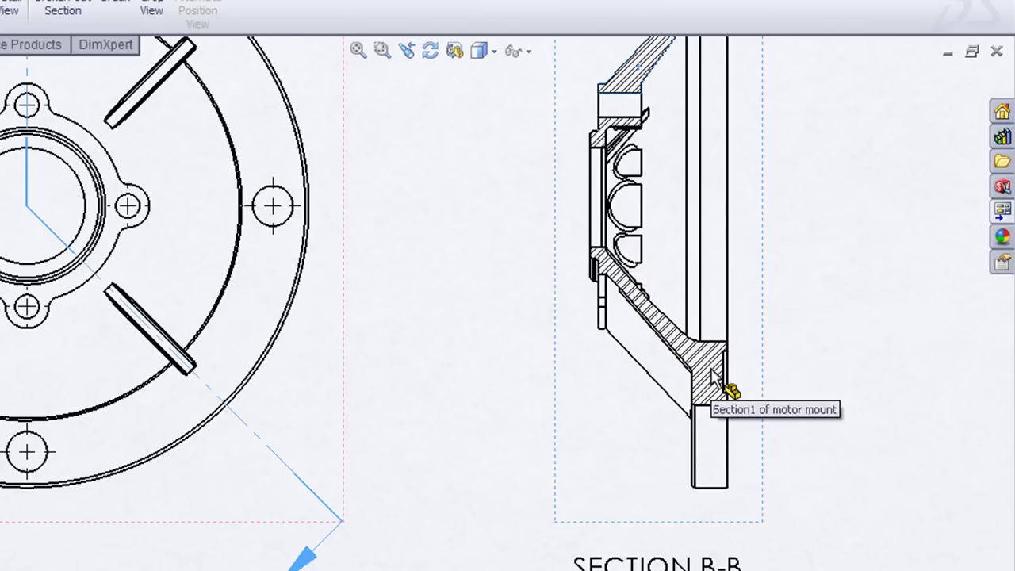
left_click(458, 395)
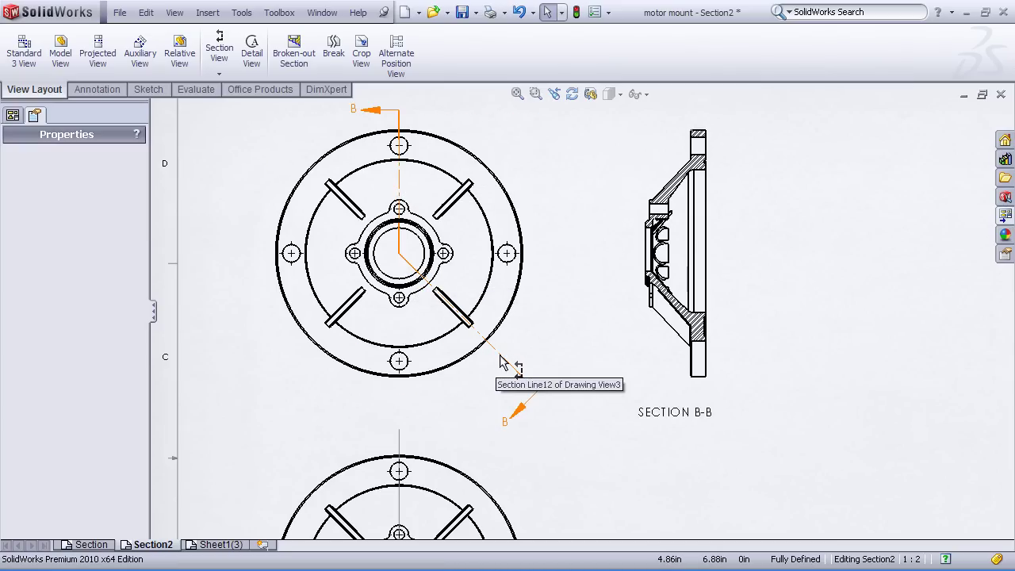
Zoom onto the lower front view and select its vertical sketch line
scroll(578, 458, "down", 2)
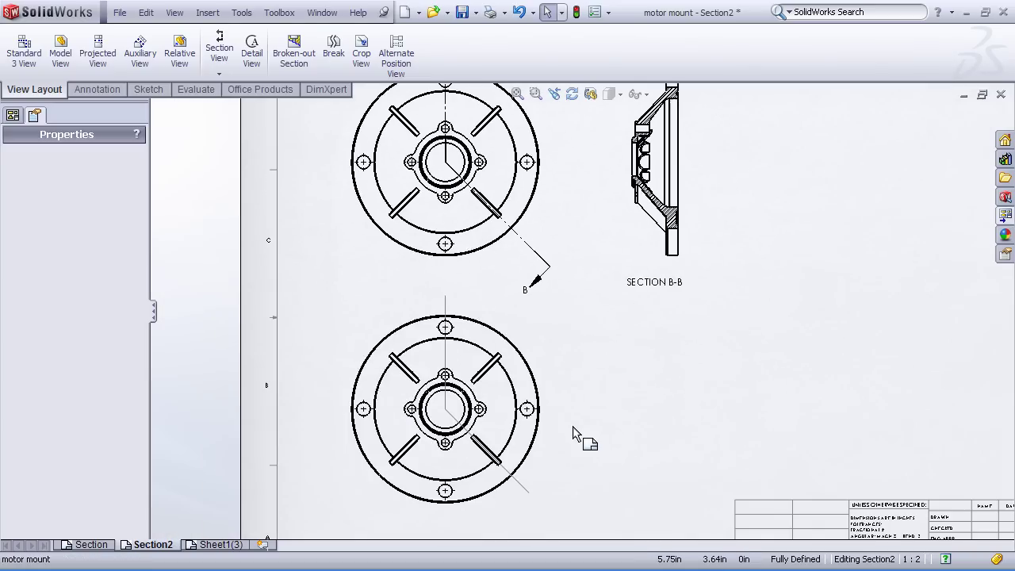
scroll(573, 426, "up", 2)
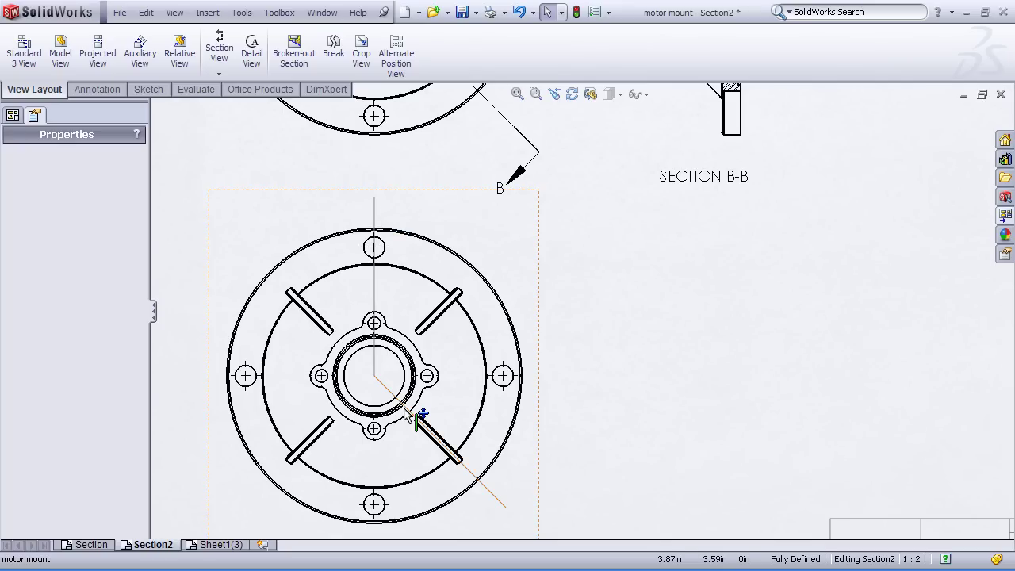
left_click(376, 278)
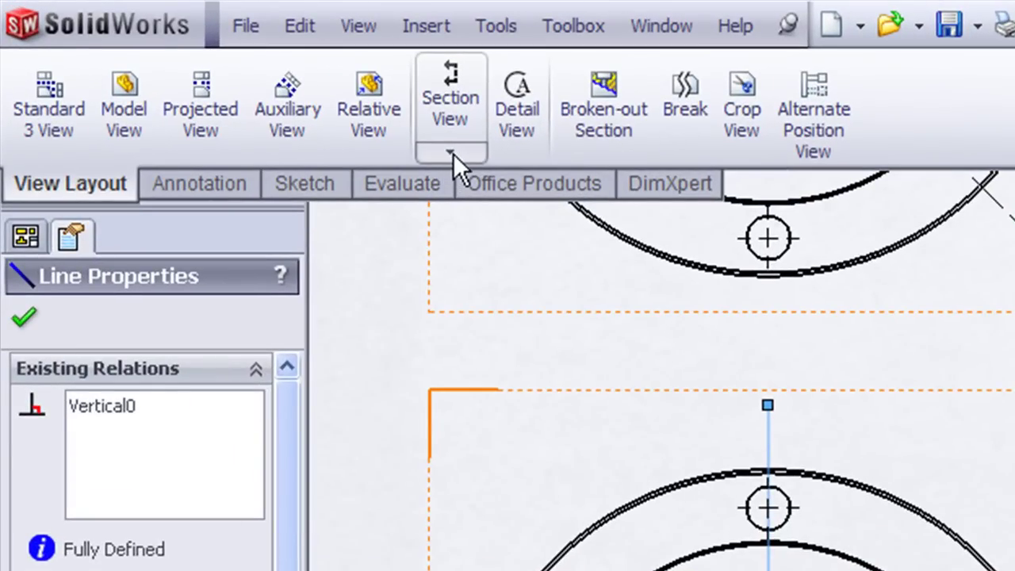
Create an Aligned Section View C-C and place it right of the lower front view, below B-B
left_click(453, 153)
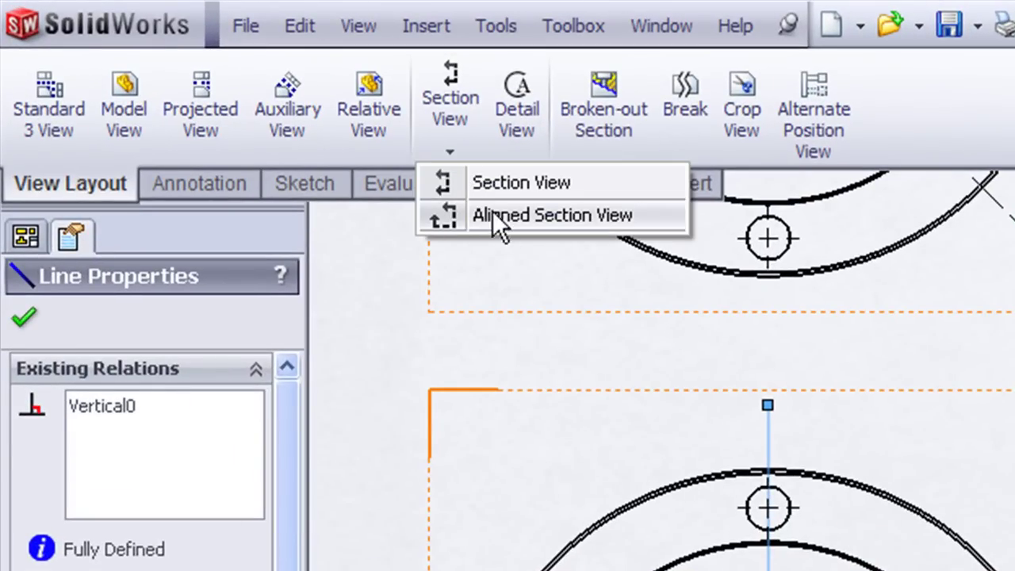
left_click(514, 216)
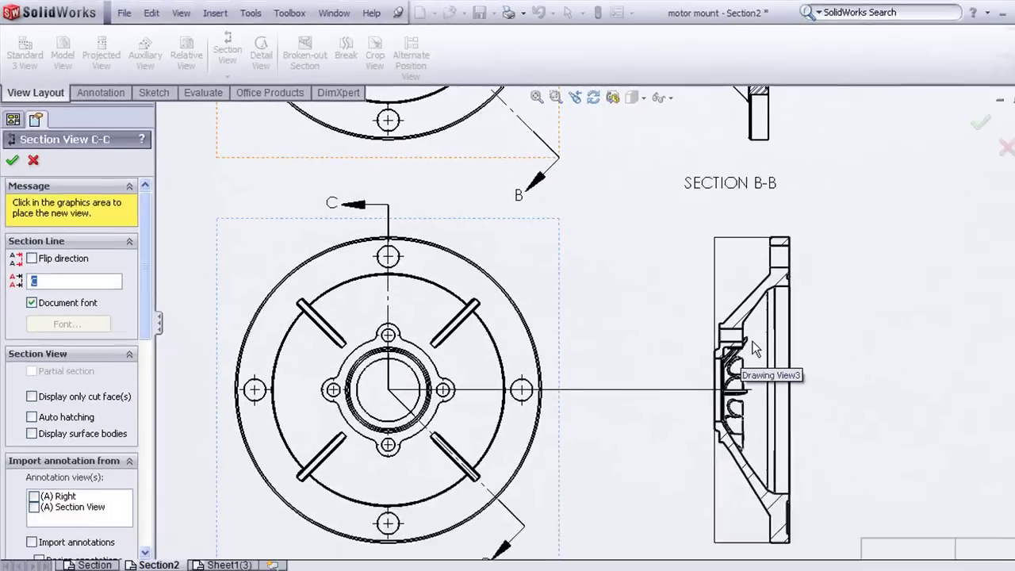
left_click(758, 342)
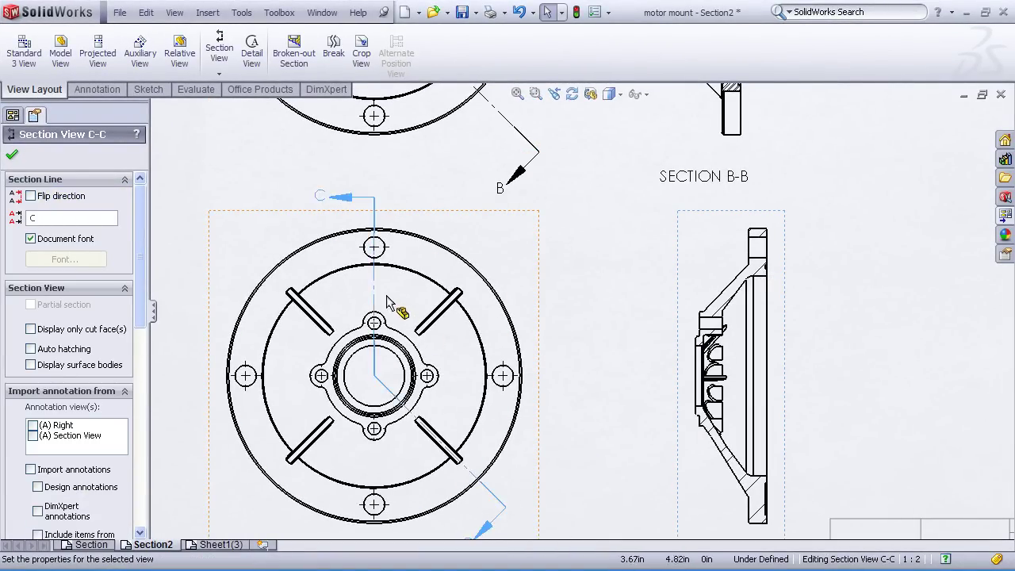
left_click(830, 243)
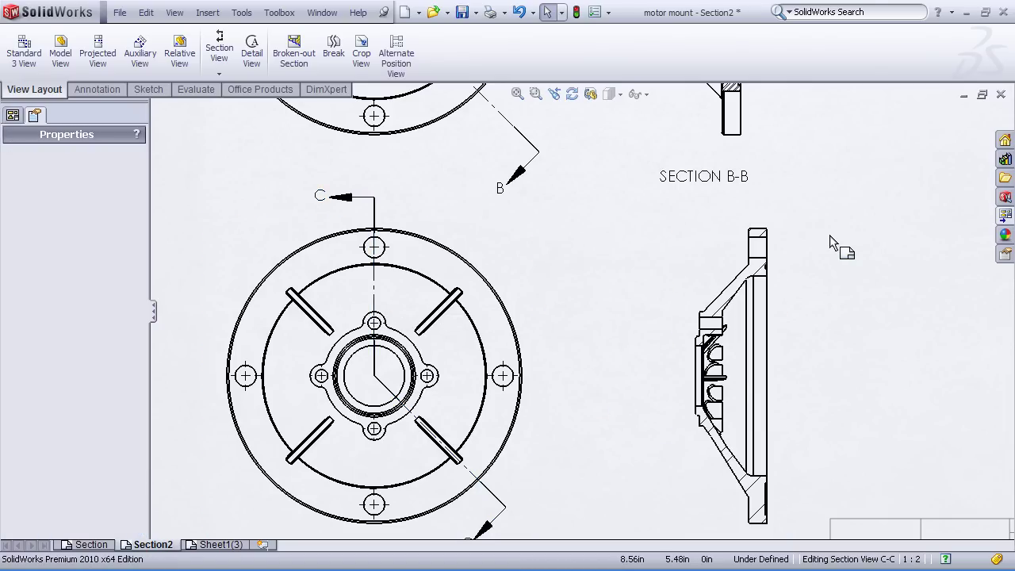
scroll(829, 262, "up", 2)
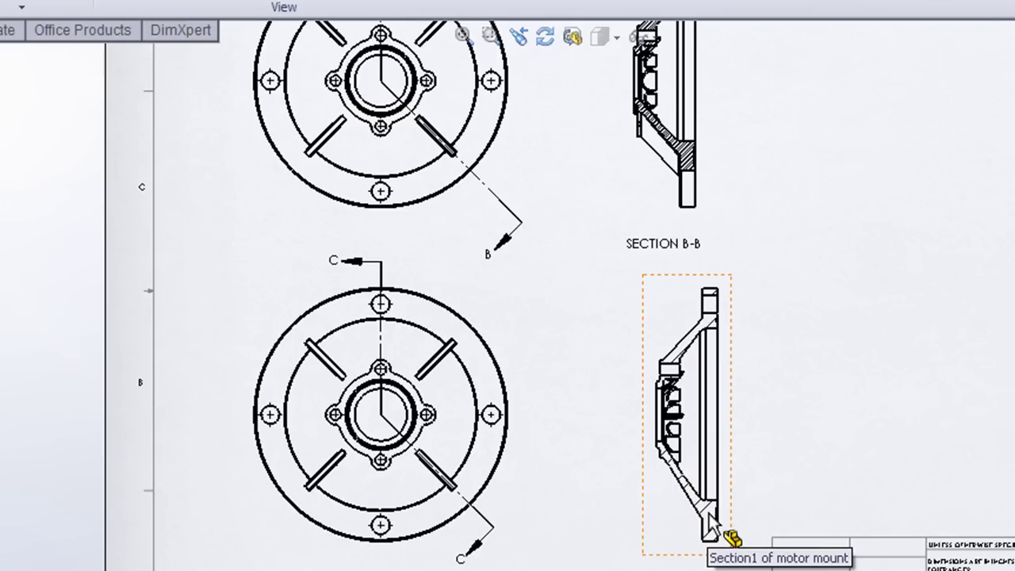
scroll(617, 307, "down", 2)
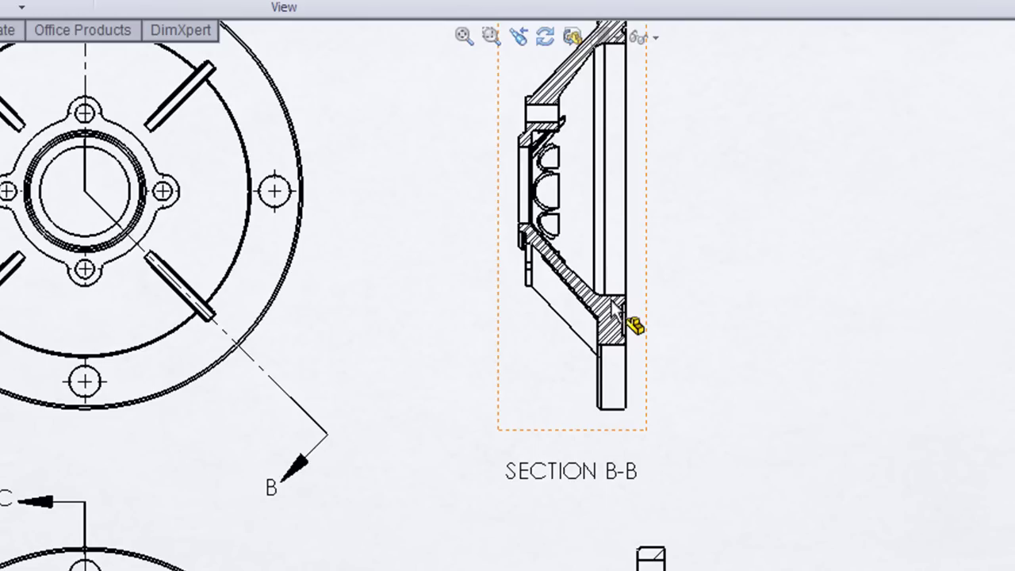